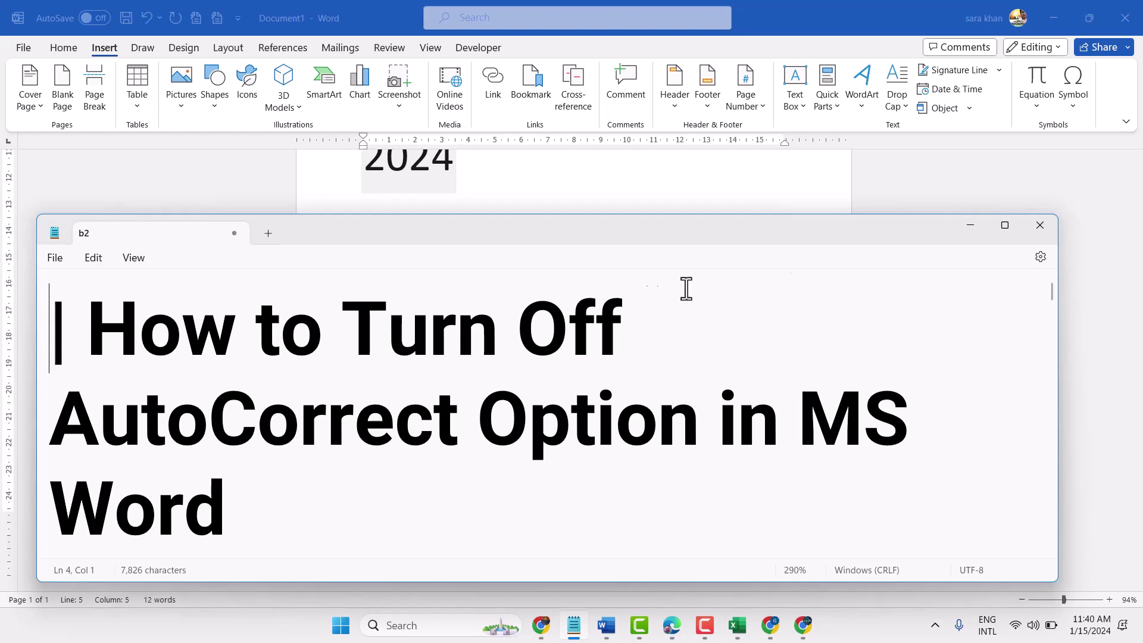
# Minimize the Notepad notes so Word's Document1 with the text 2024 is showing
pyautogui.click(970, 225)
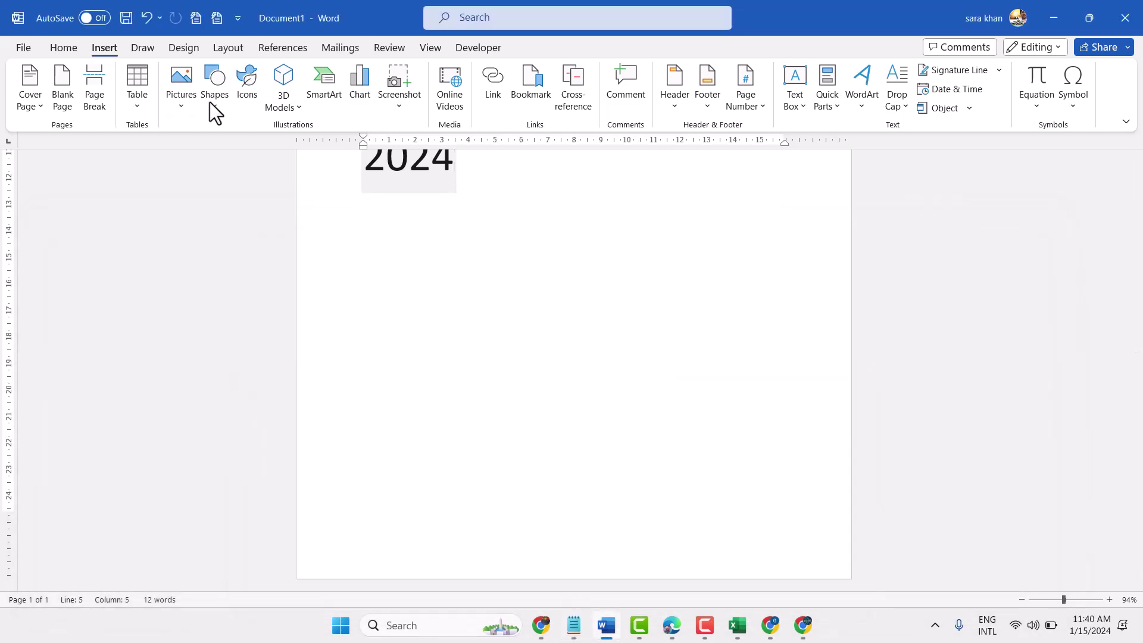
# Open AutoCorrect Options from the Proofing page of Word Options
pyautogui.click(24, 48)
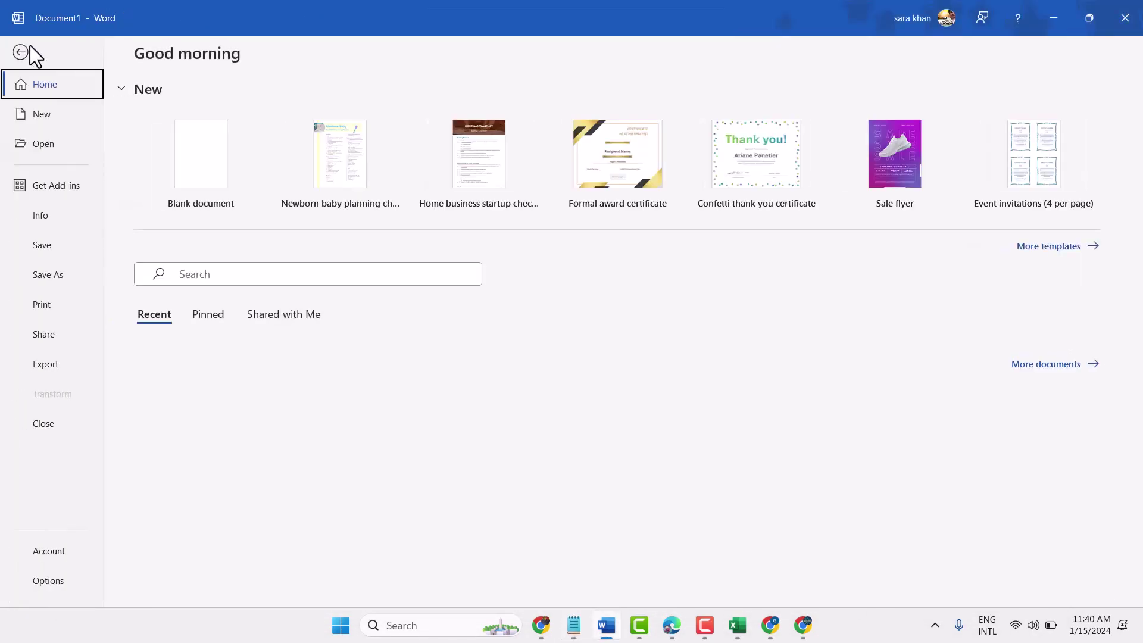
pyautogui.click(48, 581)
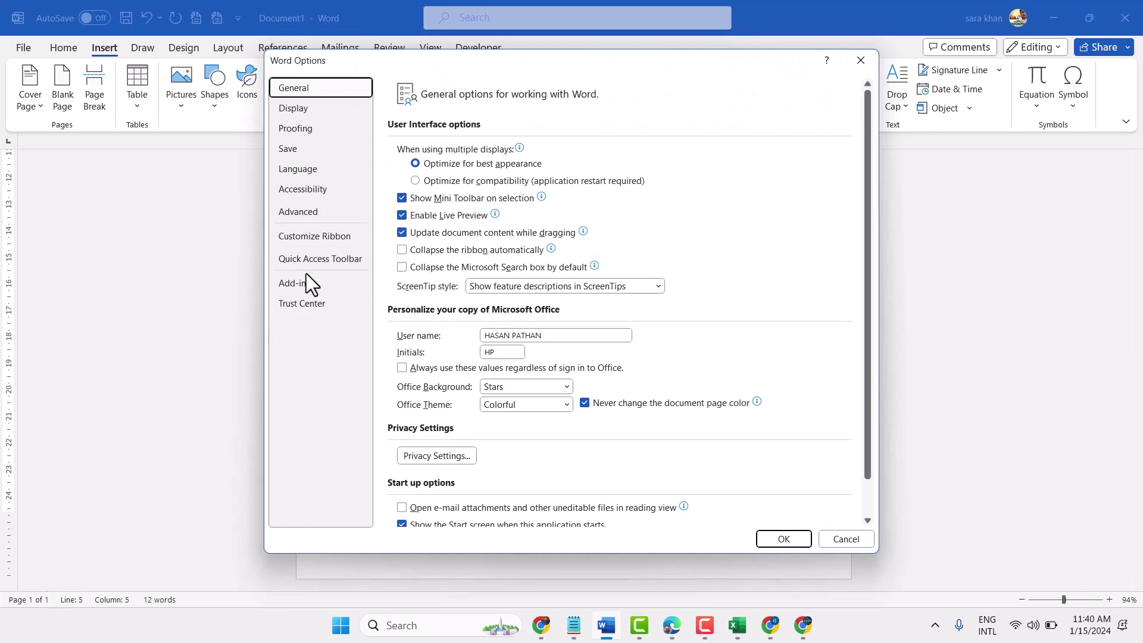
pyautogui.click(310, 128)
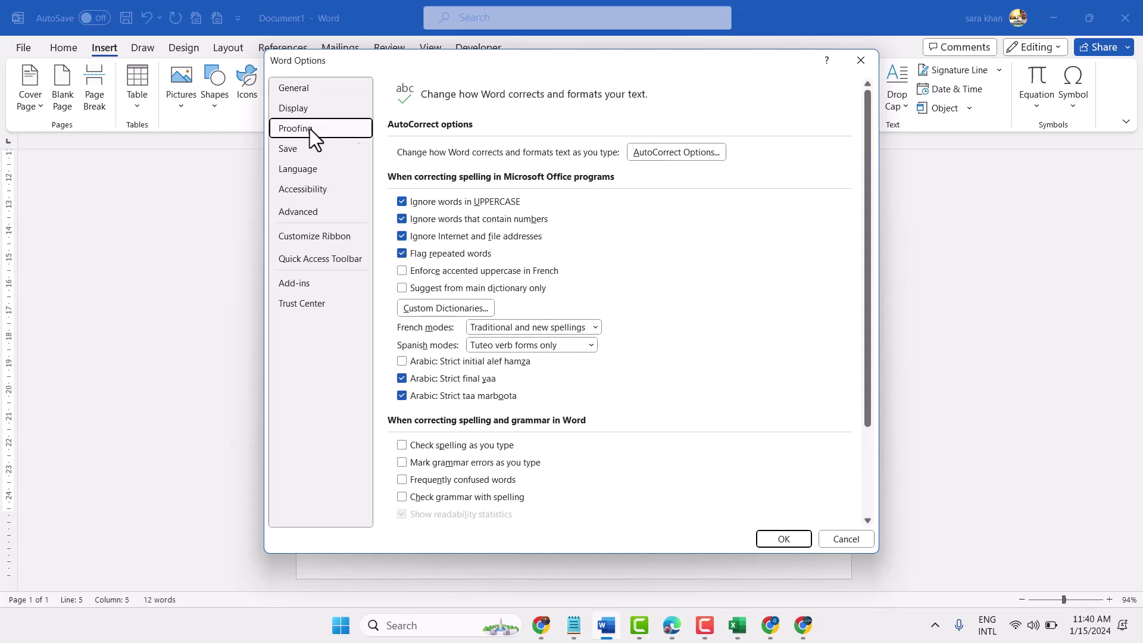
pyautogui.click(680, 154)
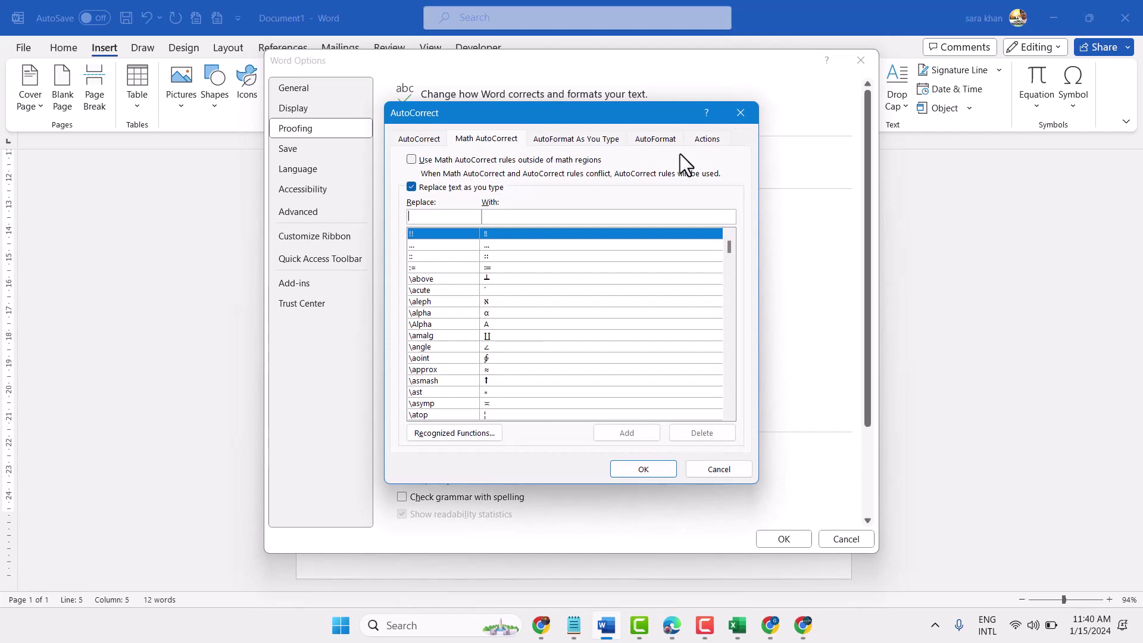
pyautogui.click(419, 141)
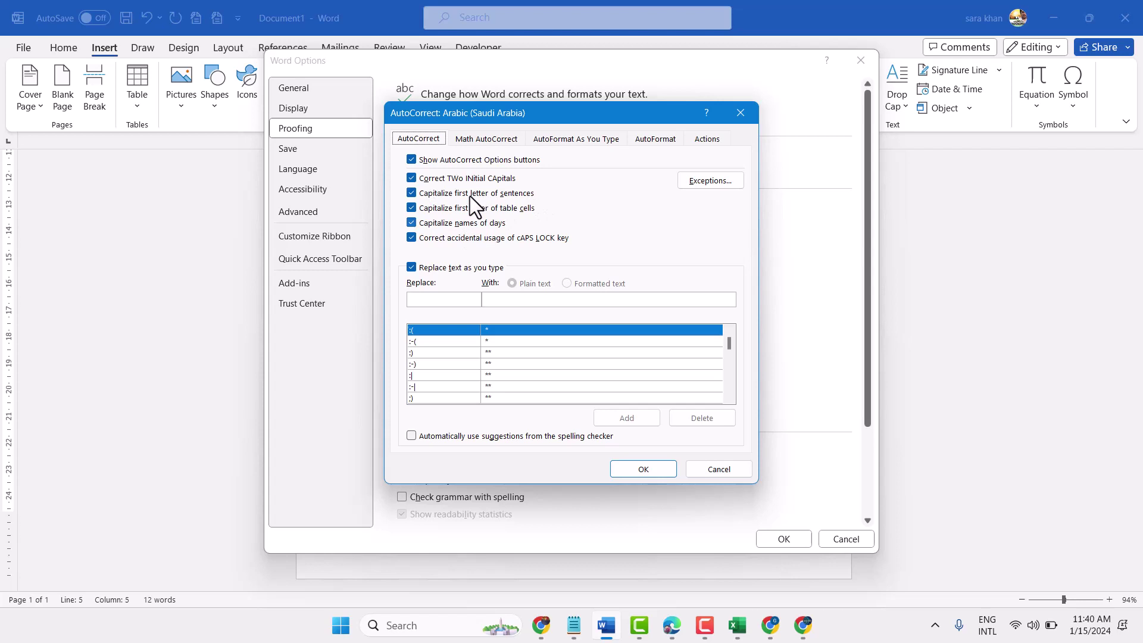
pyautogui.click(477, 138)
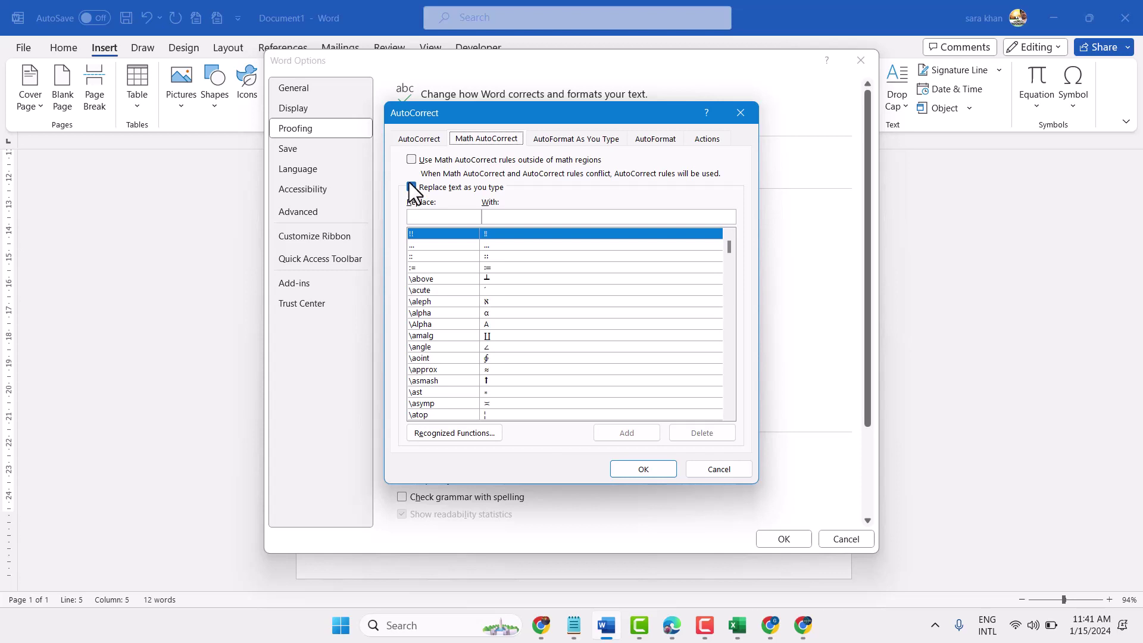
# Turn off Math AutoCorrect's 'Replace text as you type' and view AutoFormat As You Type settings
pyautogui.click(411, 187)
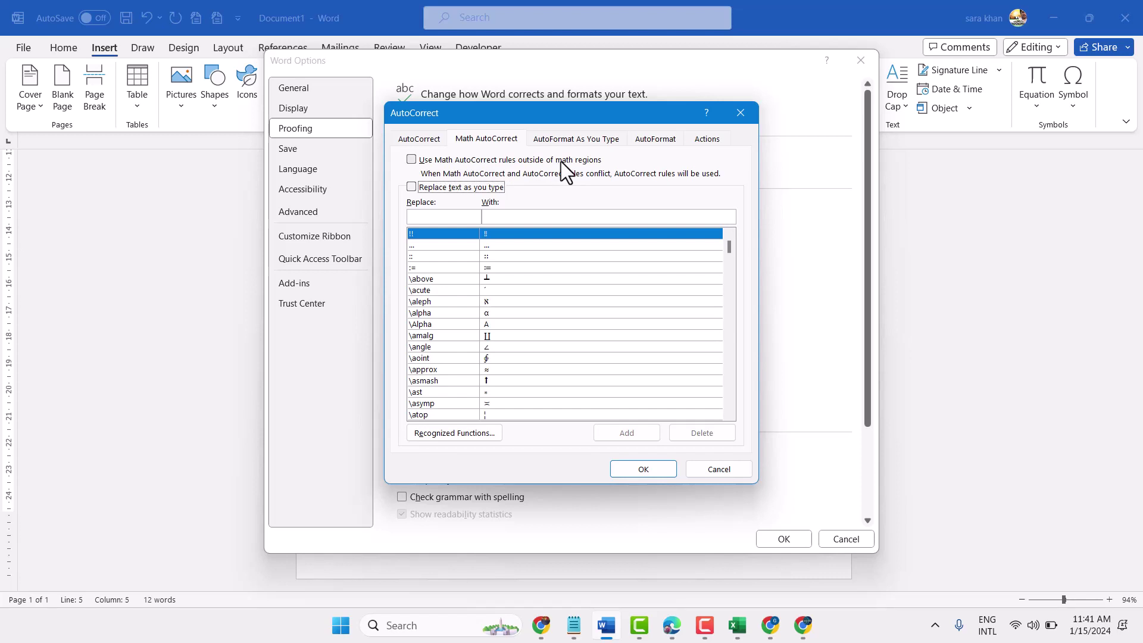
pyautogui.click(569, 141)
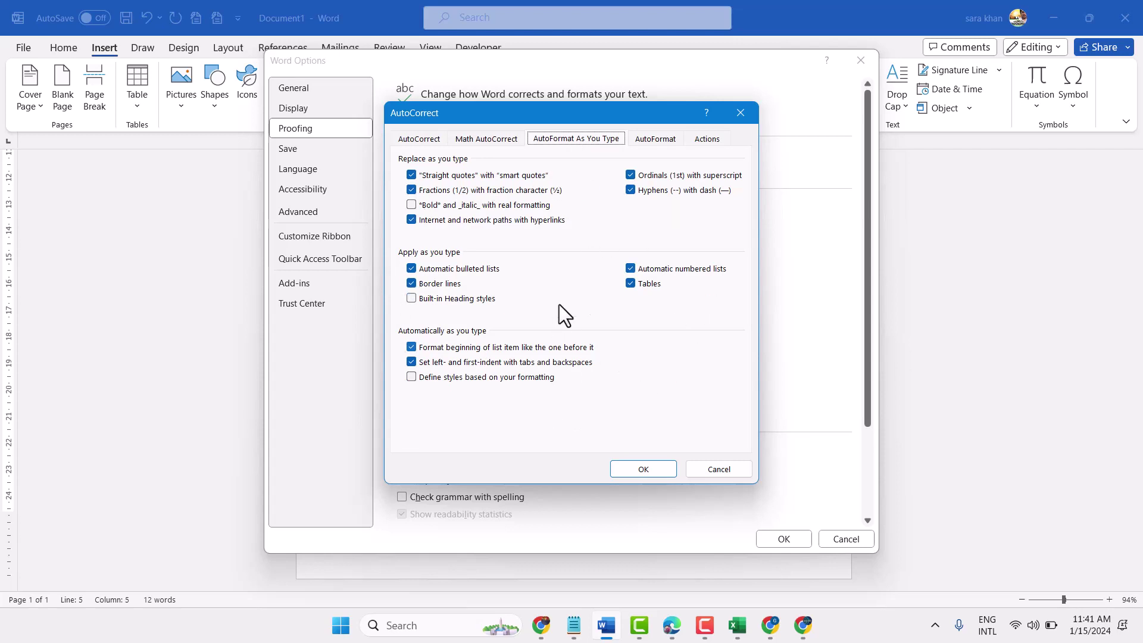
# On the Actions tab, enable additional actions in the right-click menu
pyautogui.click(652, 139)
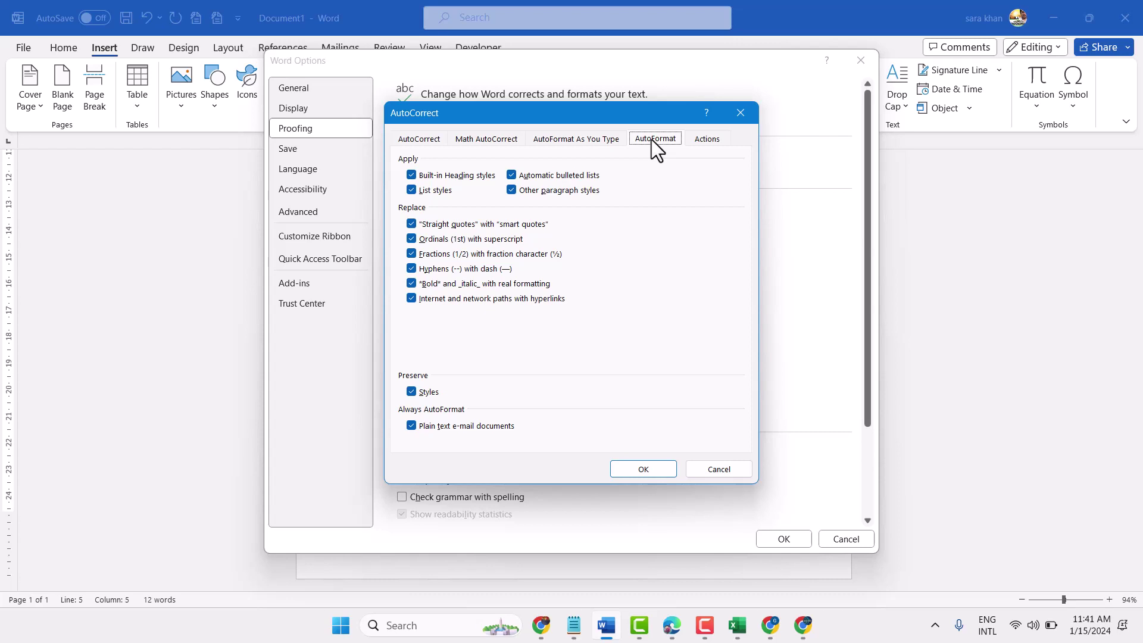
pyautogui.click(703, 143)
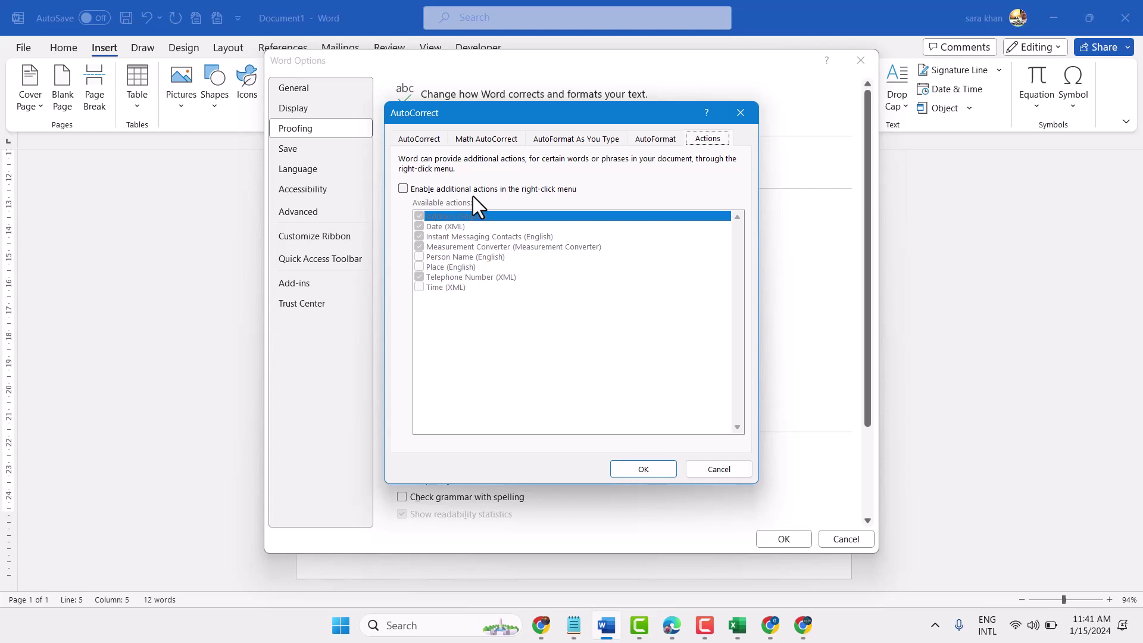
pyautogui.click(408, 185)
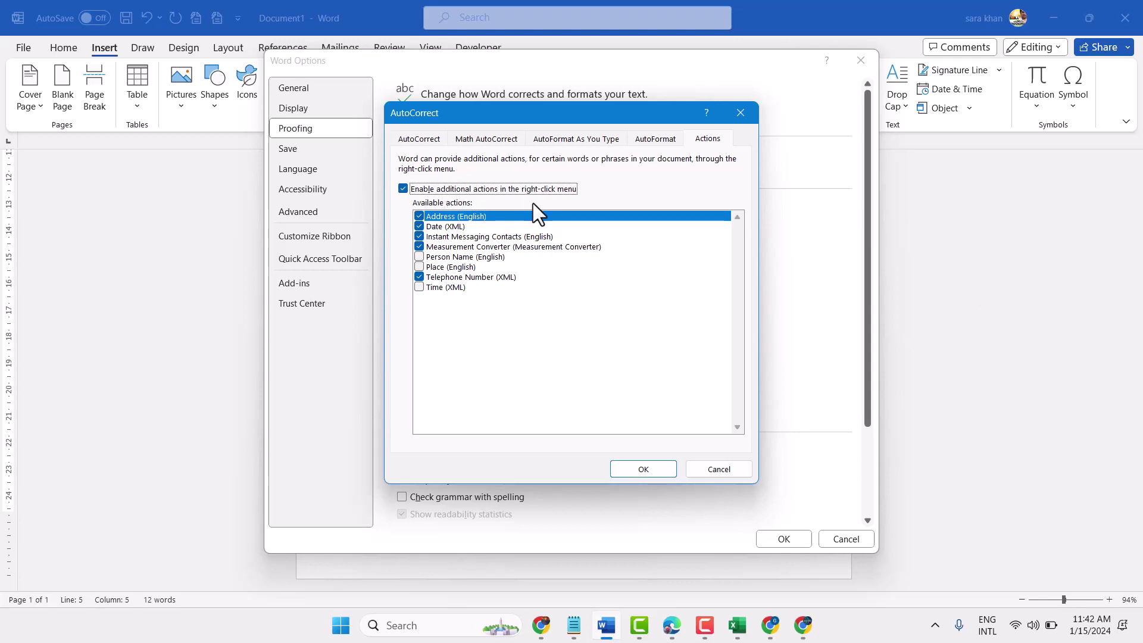
# Apply AutoCorrect changes, close Word Options, and go to the File backstage Home page
pyautogui.click(745, 110)
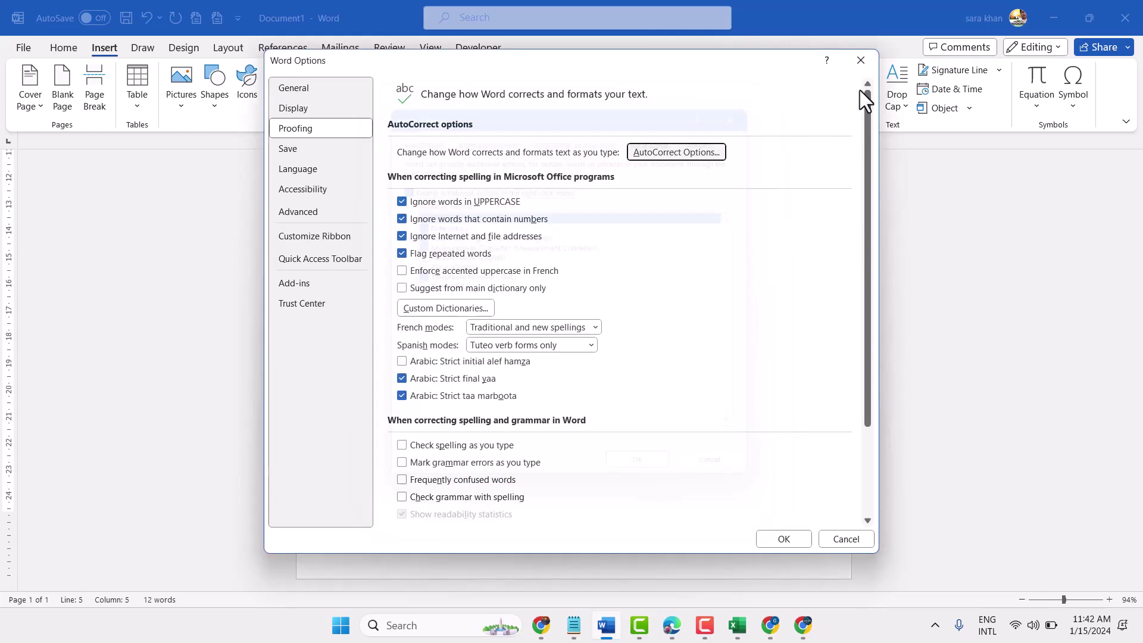
pyautogui.click(861, 60)
pyautogui.scroll(6, 542, 280)
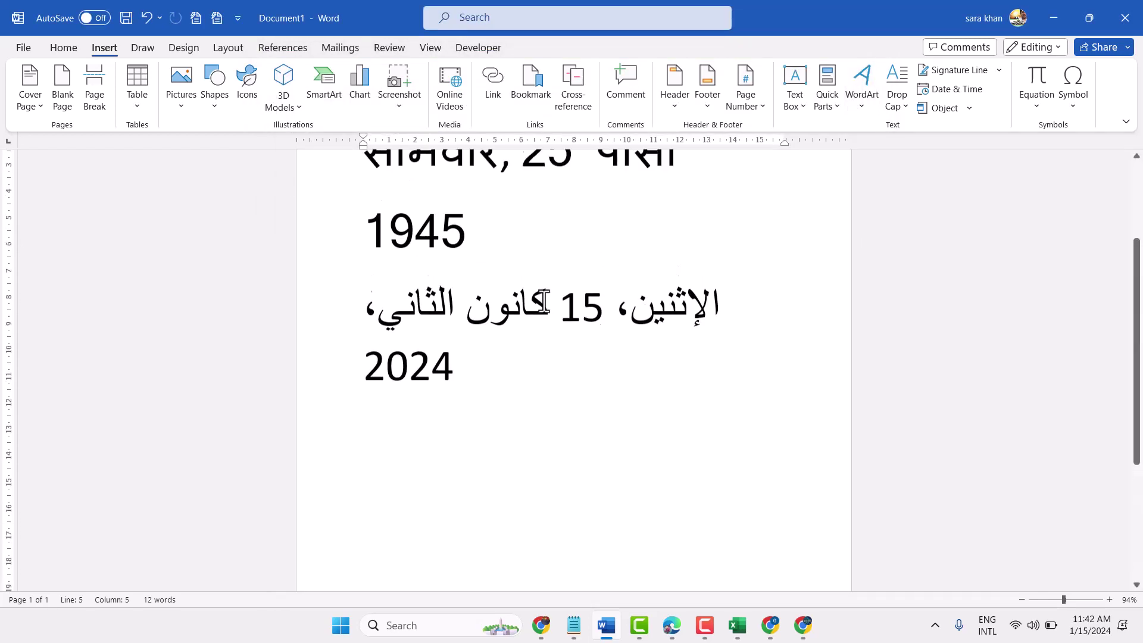
pyautogui.click(23, 47)
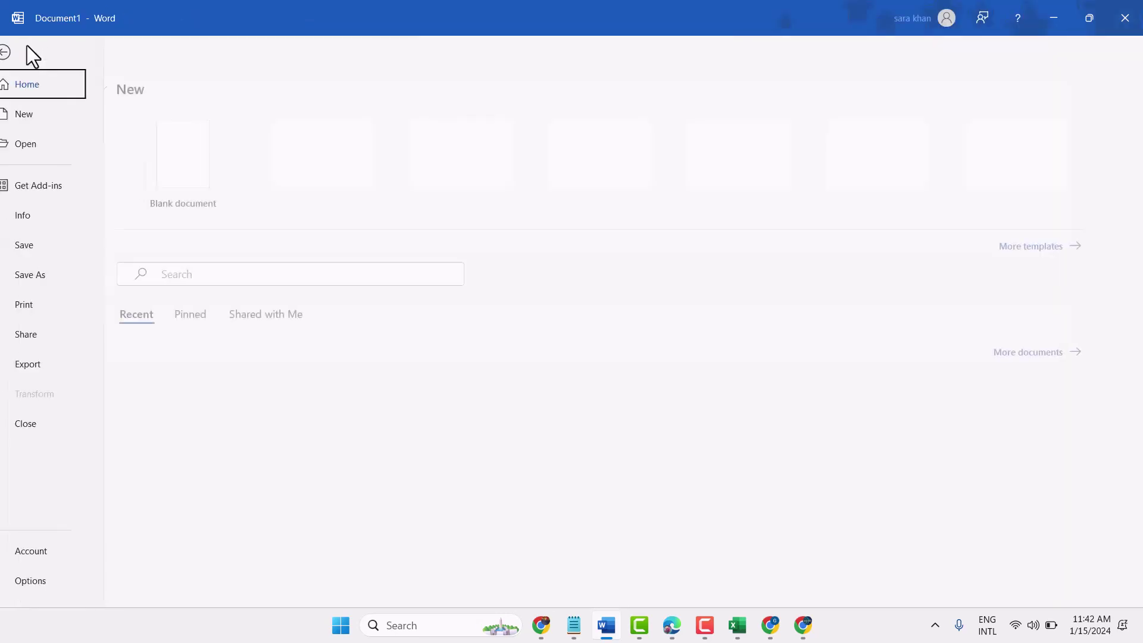
# Reopen AutoCorrect Options from Word Options' Proofing page to check the Actions setting
pyautogui.click(55, 568)
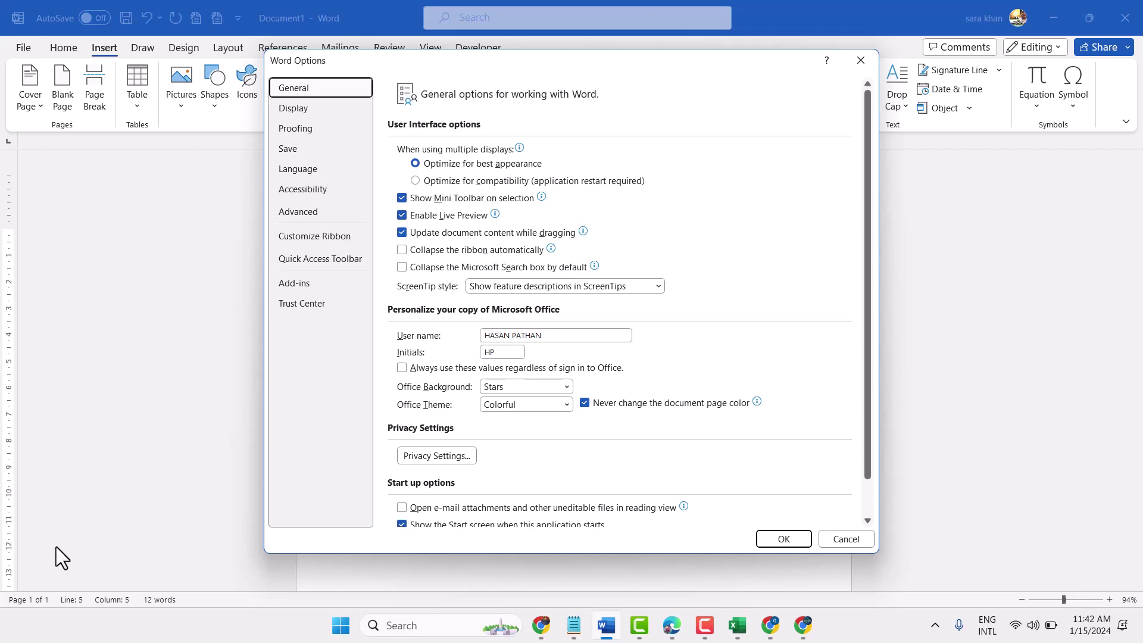
pyautogui.click(287, 128)
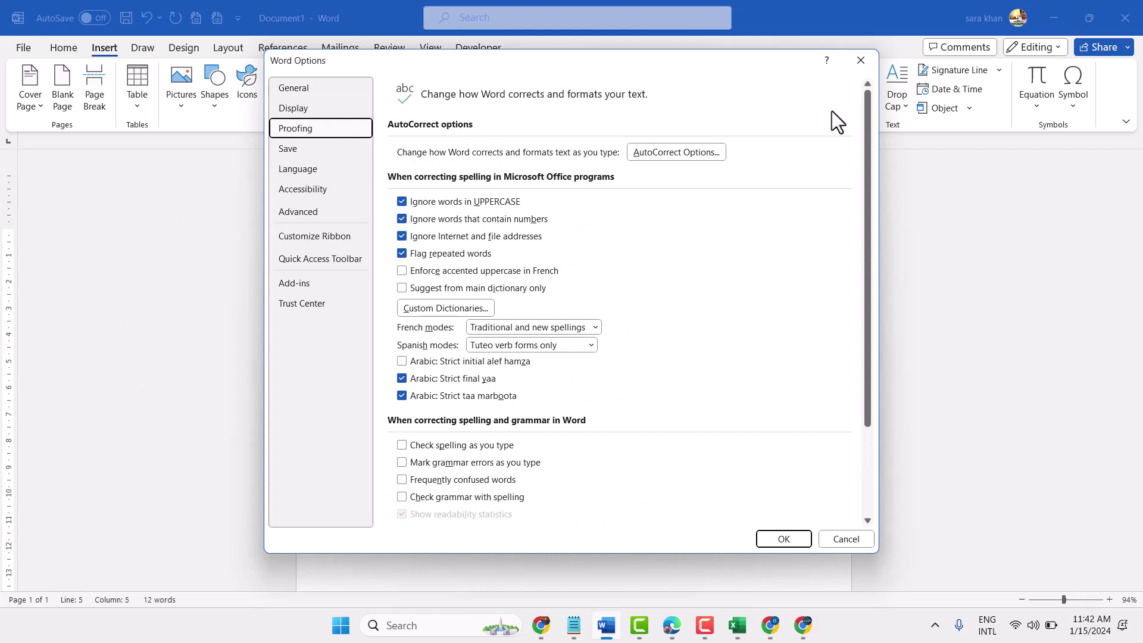
pyautogui.click(676, 153)
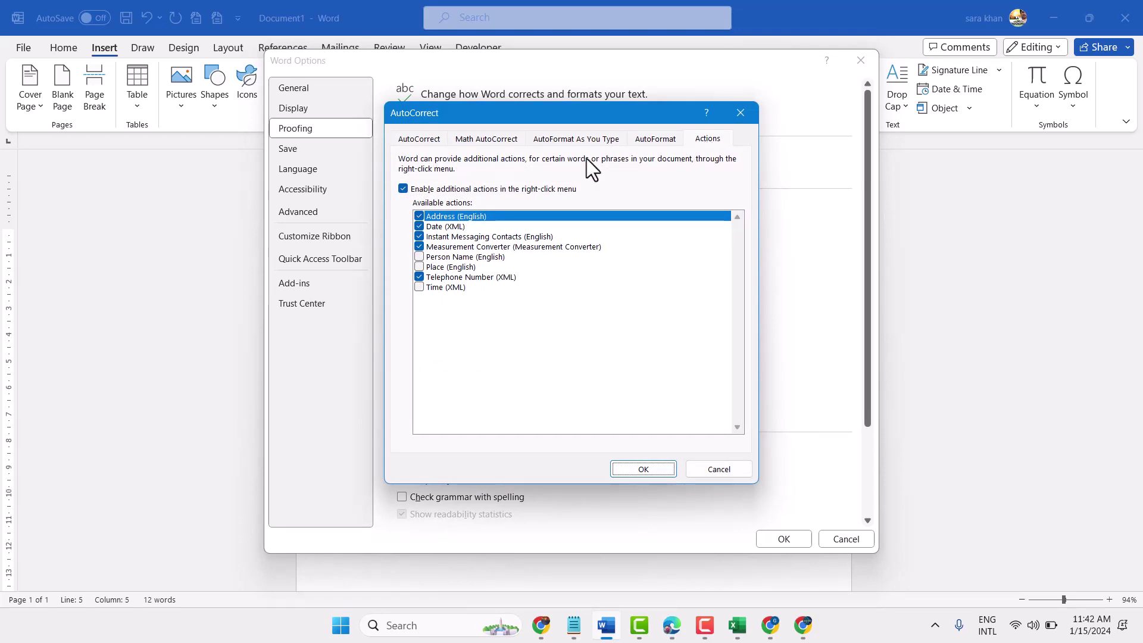
# Browse the AutoCorrect tabs, then toggle additional right-click actions off and back on
pyautogui.click(437, 134)
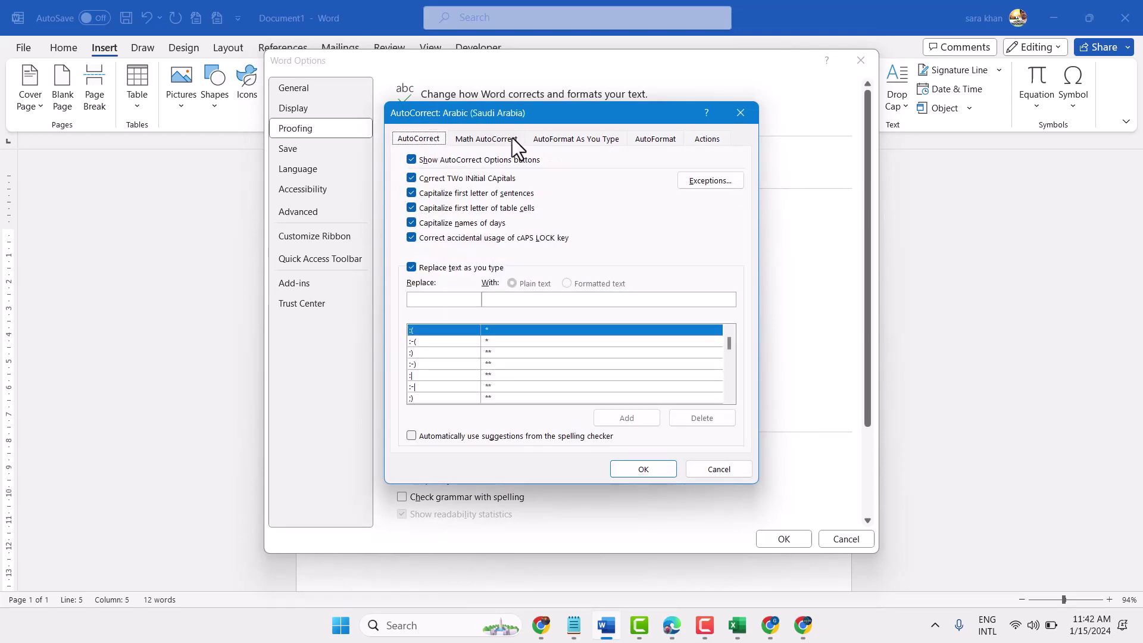
pyautogui.click(512, 138)
pyautogui.click(570, 137)
pyautogui.click(668, 140)
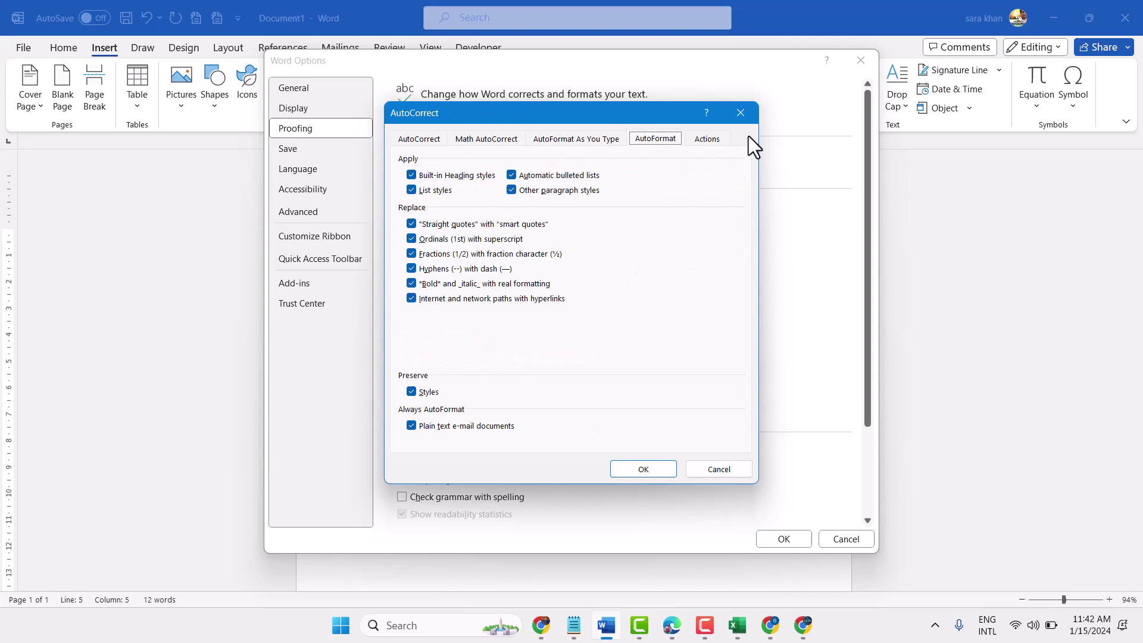
pyautogui.click(710, 139)
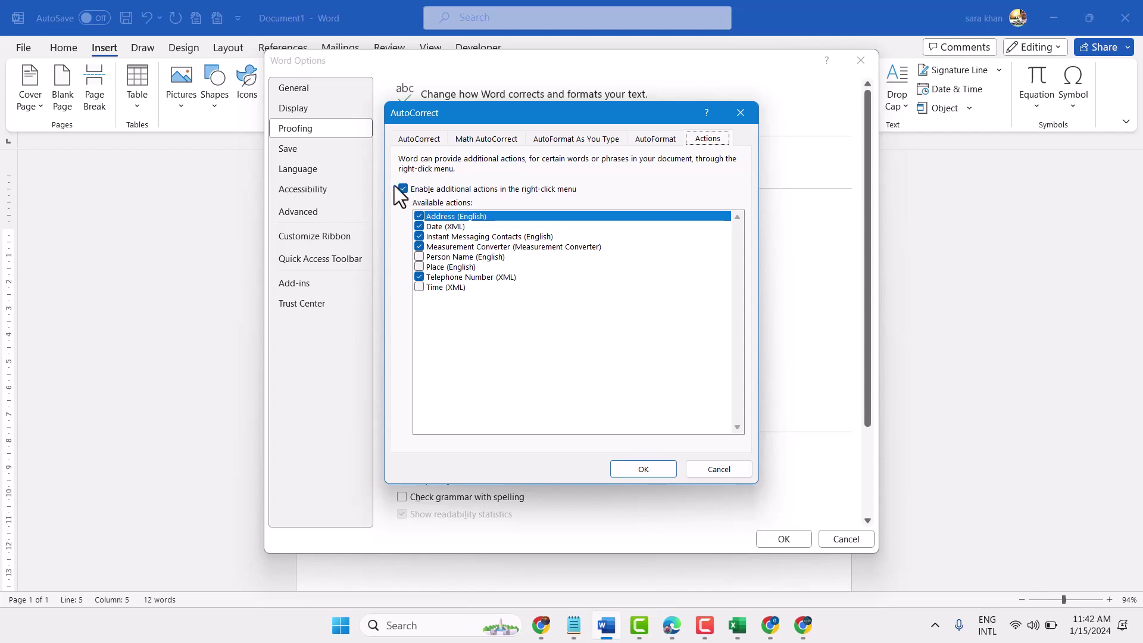
pyautogui.click(409, 188)
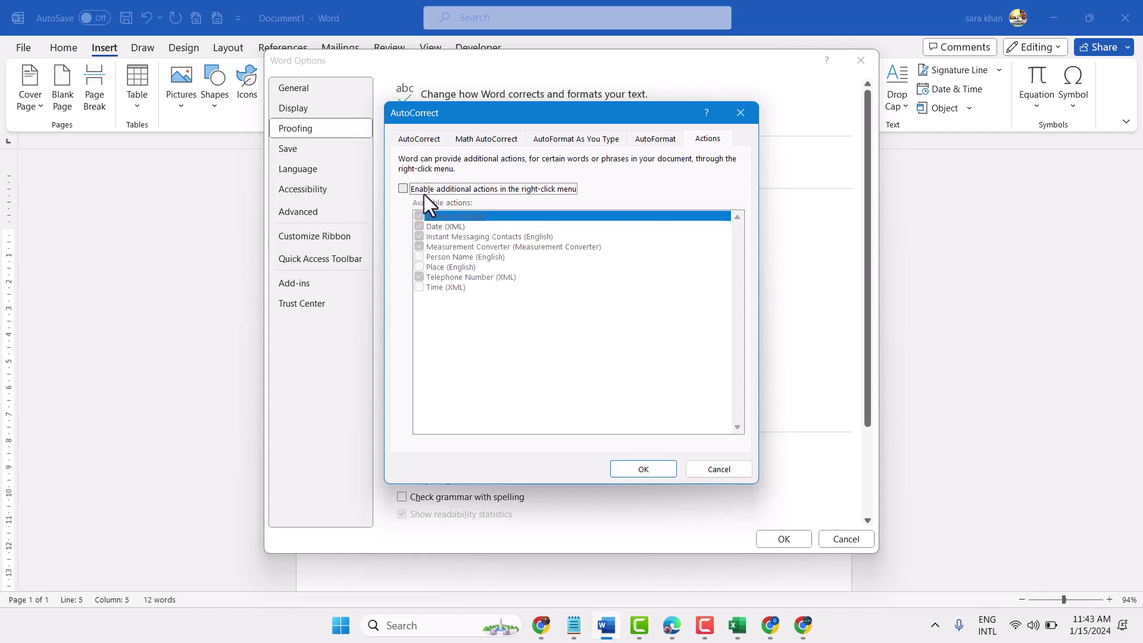
pyautogui.click(403, 189)
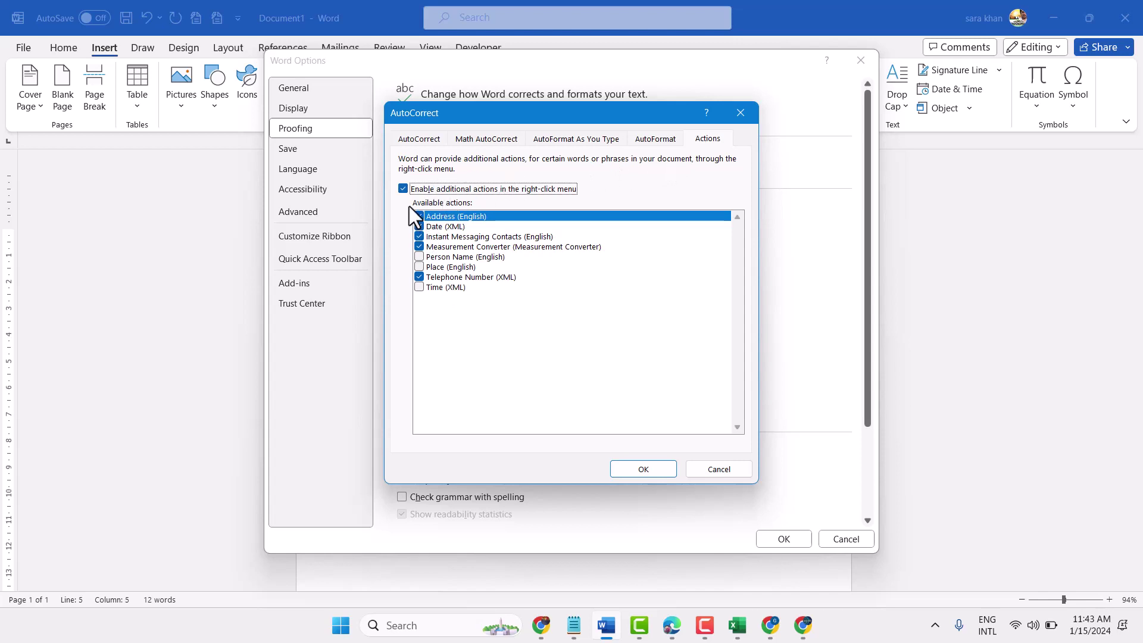
# Enable the Person Name, Place and Time actions and confirm with OK
pyautogui.click(419, 256)
pyautogui.click(419, 267)
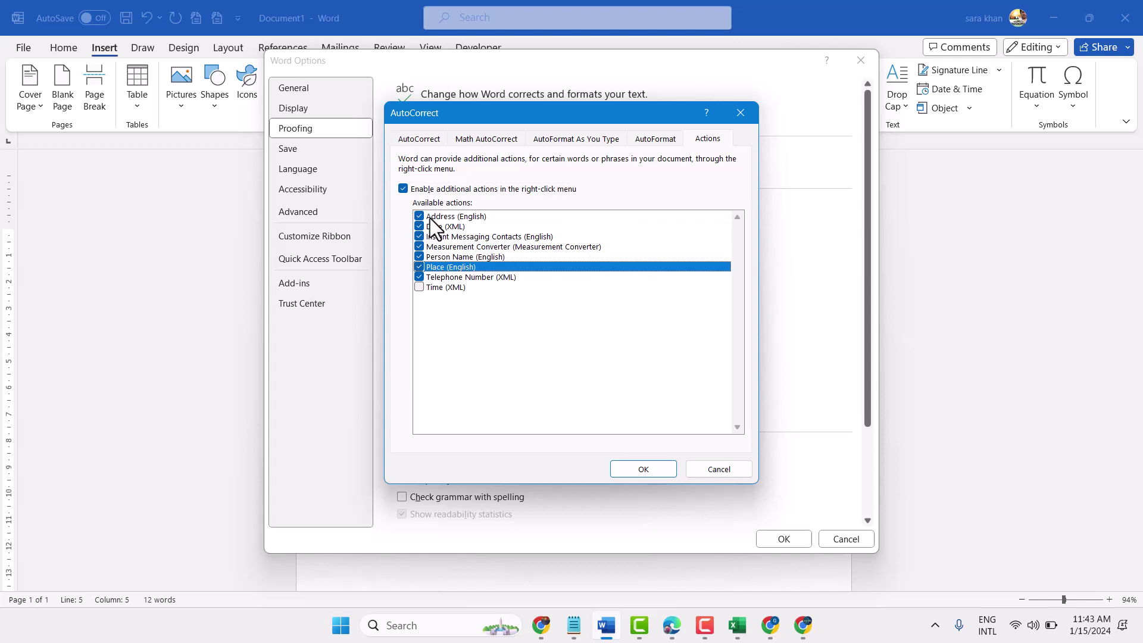
pyautogui.click(419, 287)
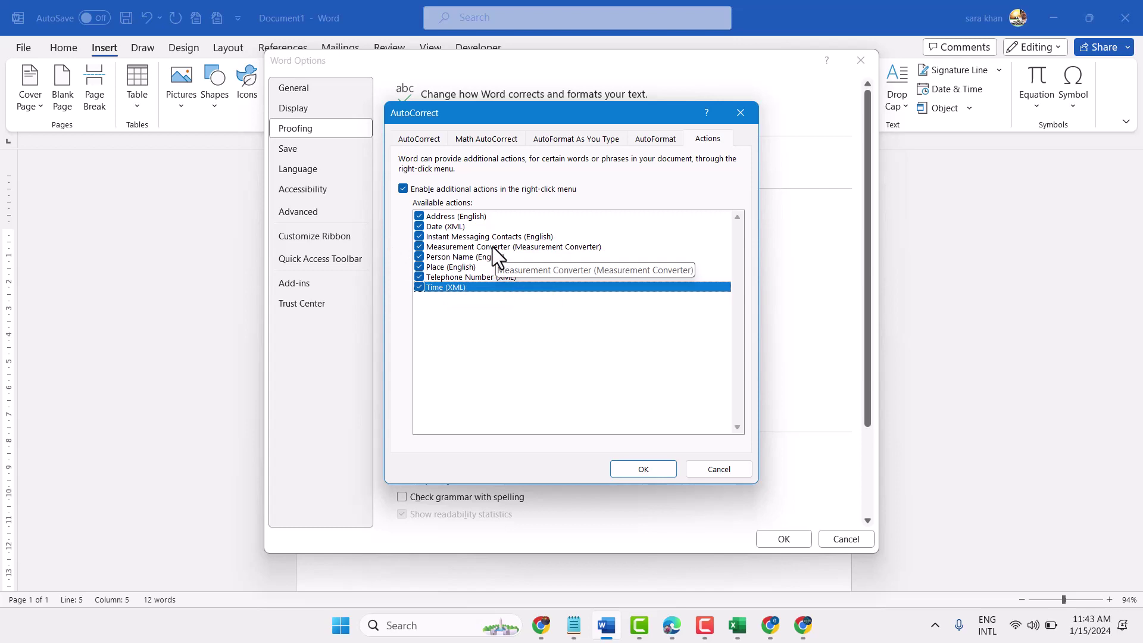
pyautogui.click(646, 469)
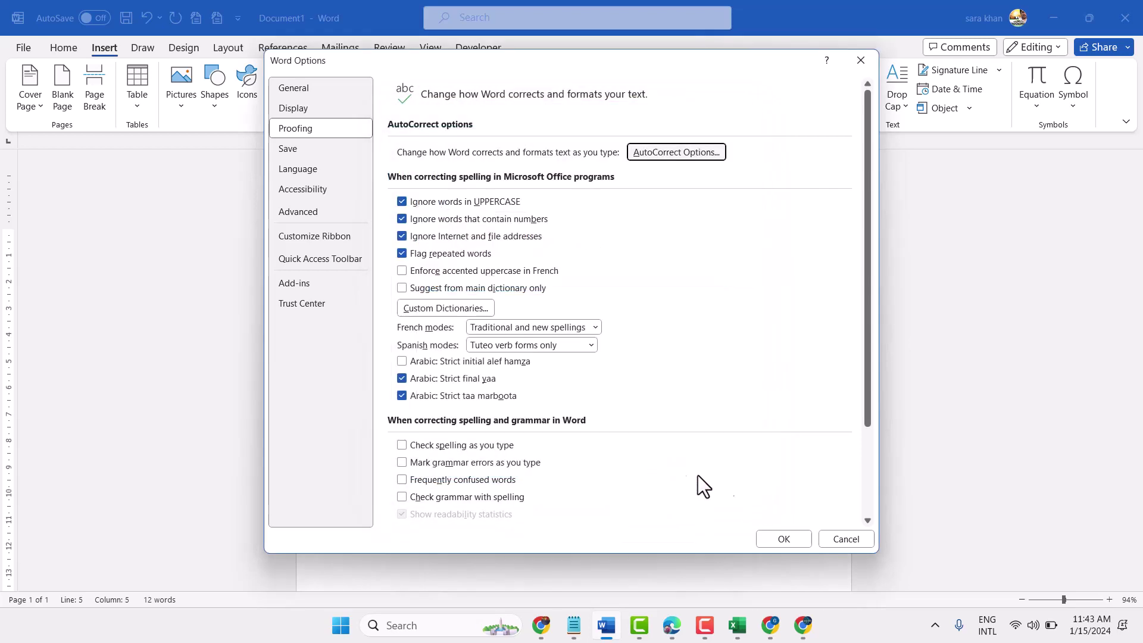
# Save Word Options and return to the document
pyautogui.click(783, 539)
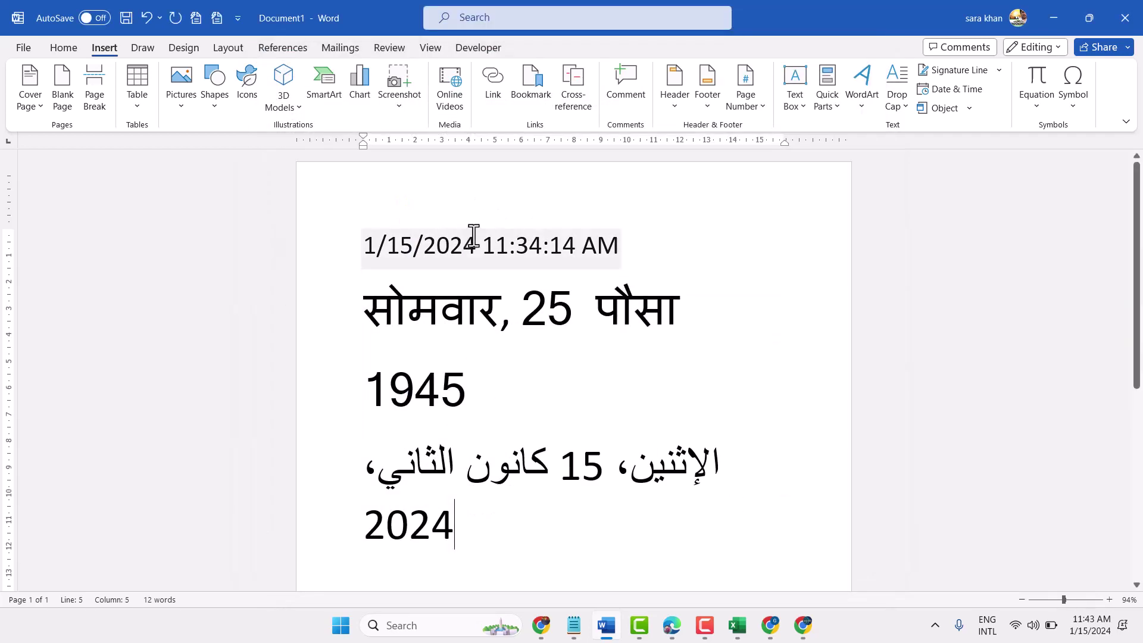
pyautogui.scroll(-2, 482, 273)
pyautogui.scroll(2, 483, 273)
pyautogui.scroll(-8, 482, 272)
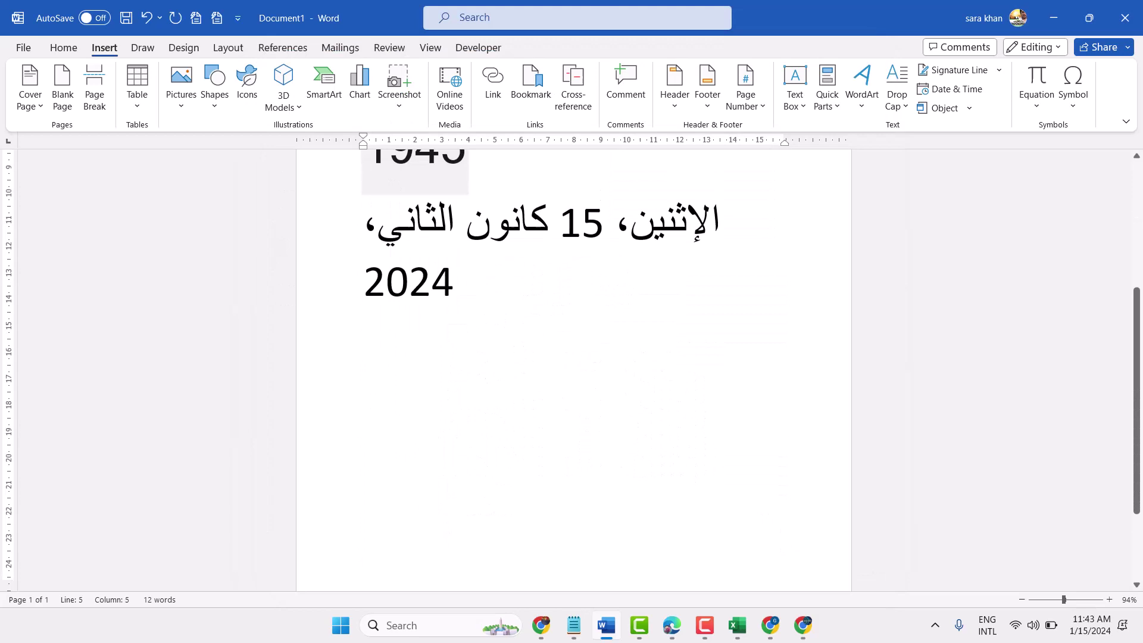
# Type 'test' on a new line below 2024, fixing the typo, and select it
pyautogui.press('Return')
pyautogui.press('Return')
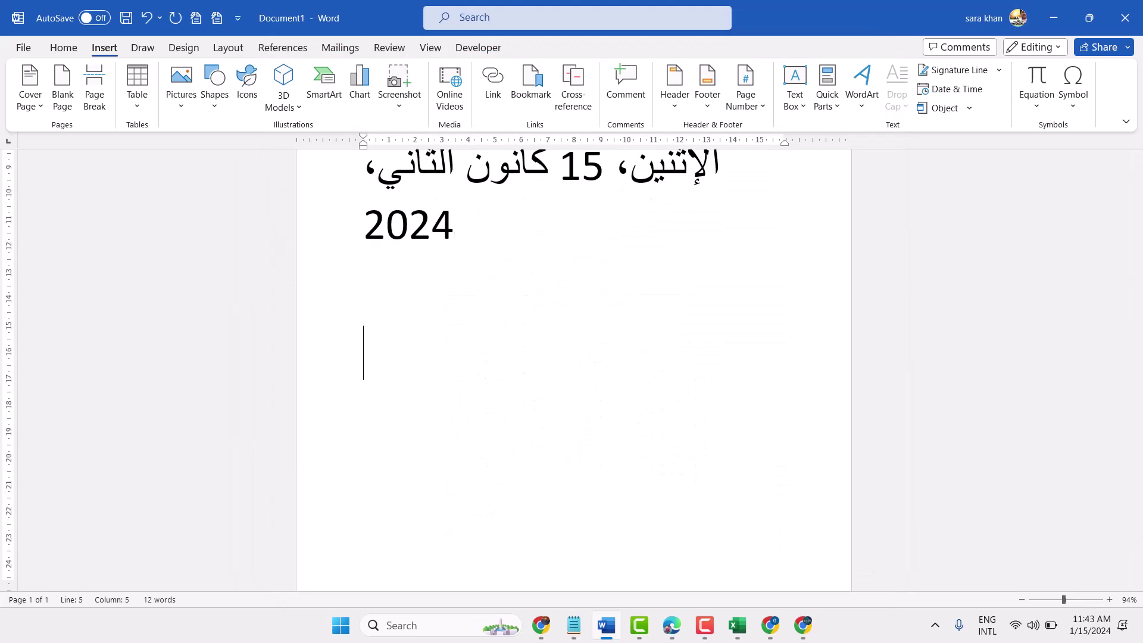
pyautogui.write('tesf')
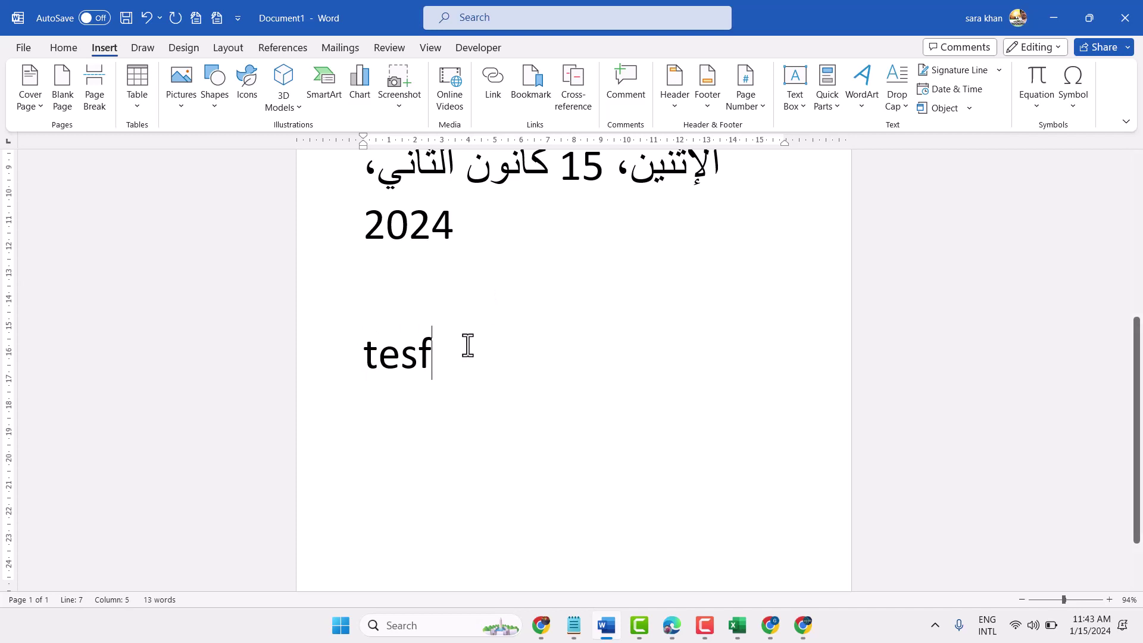
pyautogui.press('BackSpace')
pyautogui.write('t')
pyautogui.moveTo(444, 362); pyautogui.dragTo(369, 358)
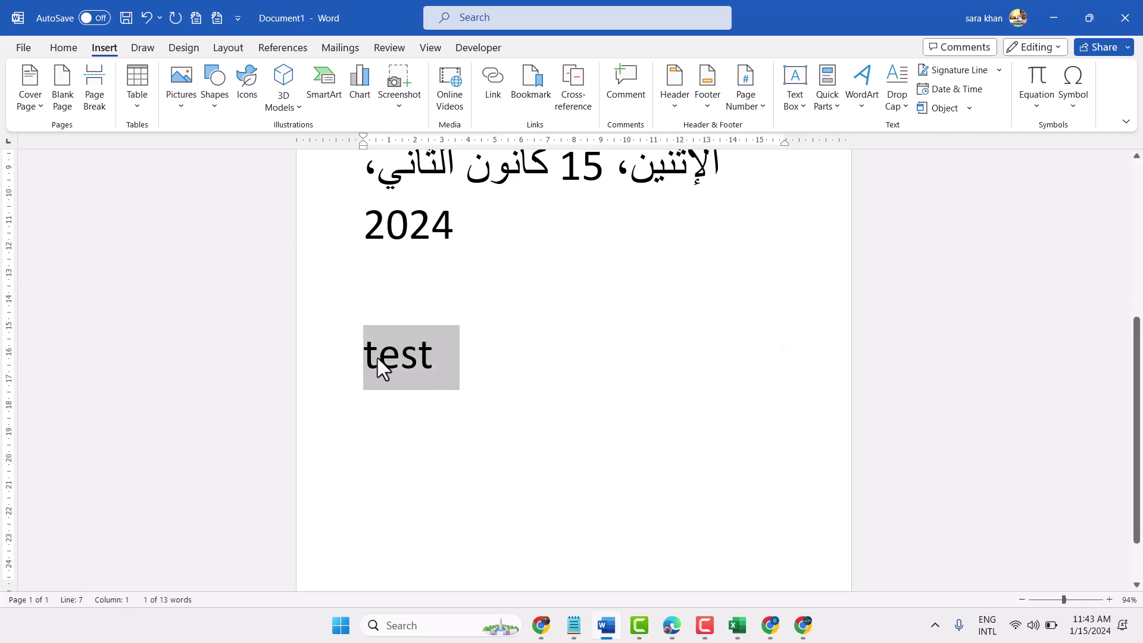
pyautogui.rightClick(378, 359)
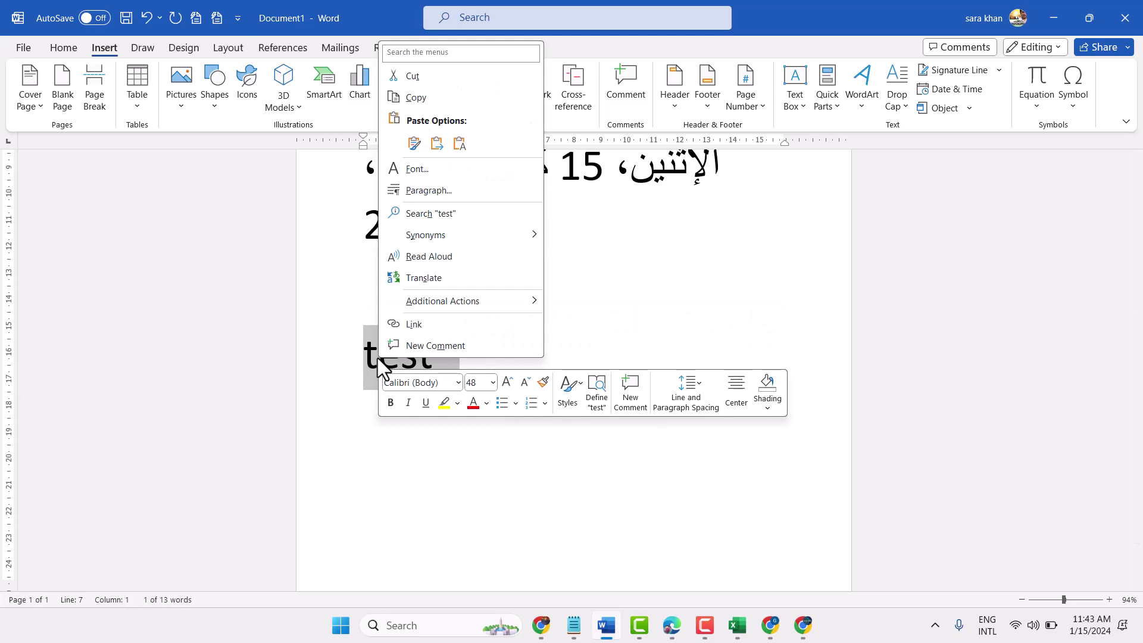
pyautogui.moveTo(434, 301)
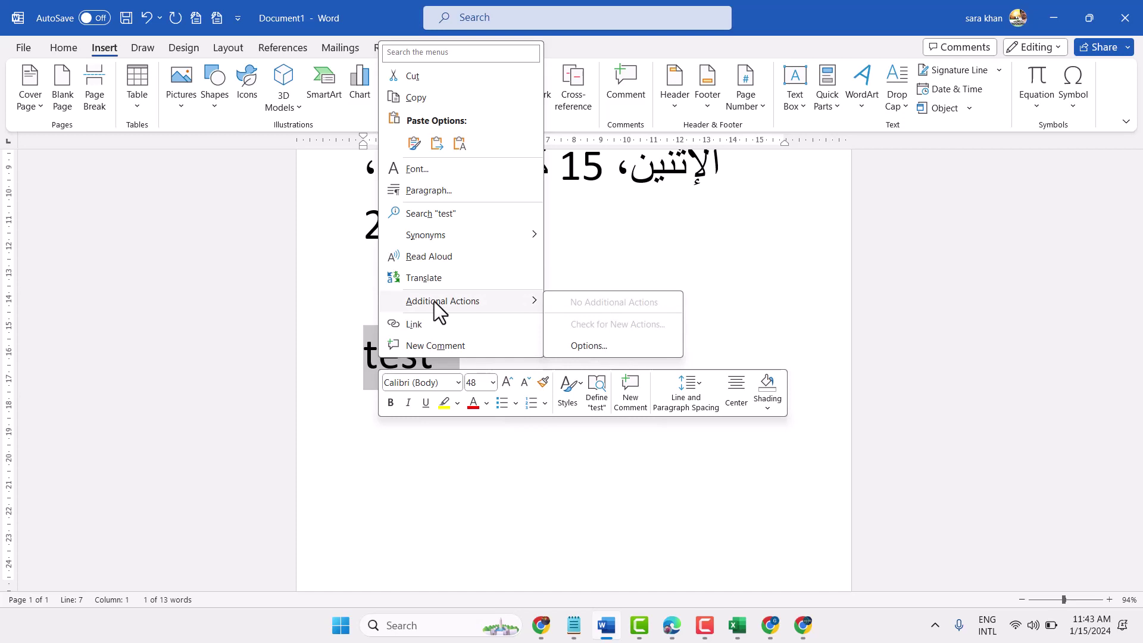
pyautogui.click(587, 346)
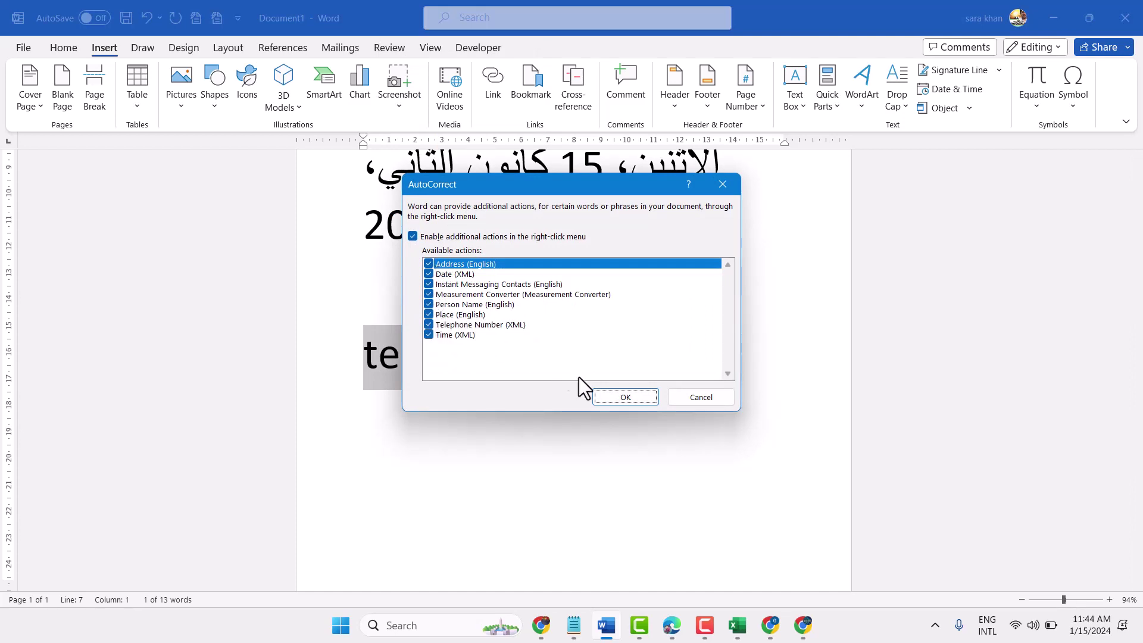
pyautogui.click(606, 396)
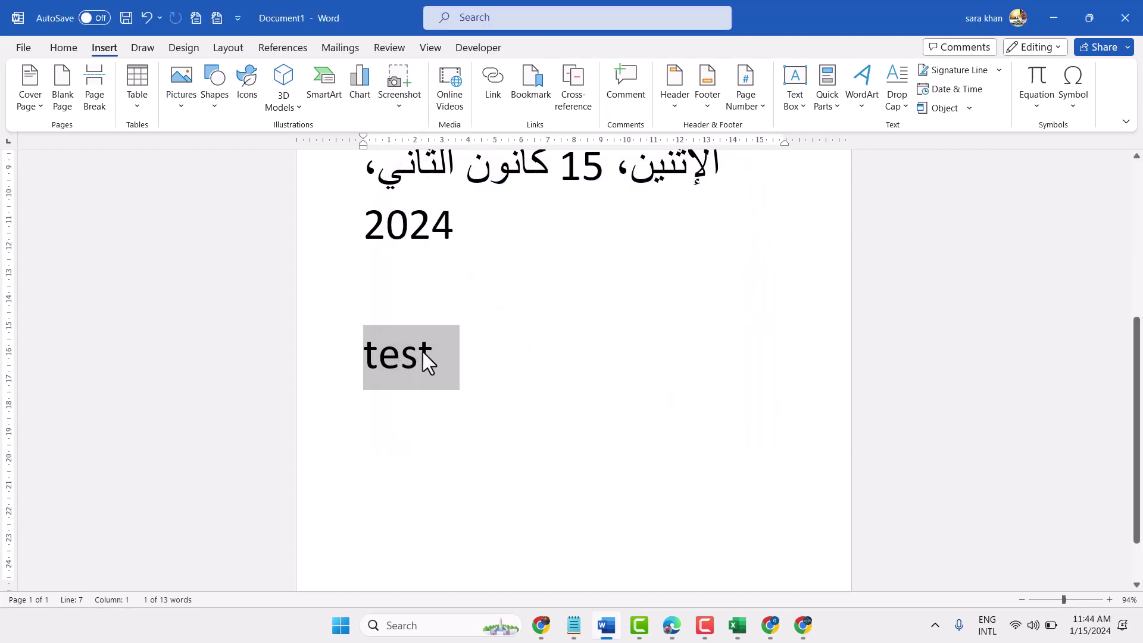
pyautogui.rightClick(423, 352)
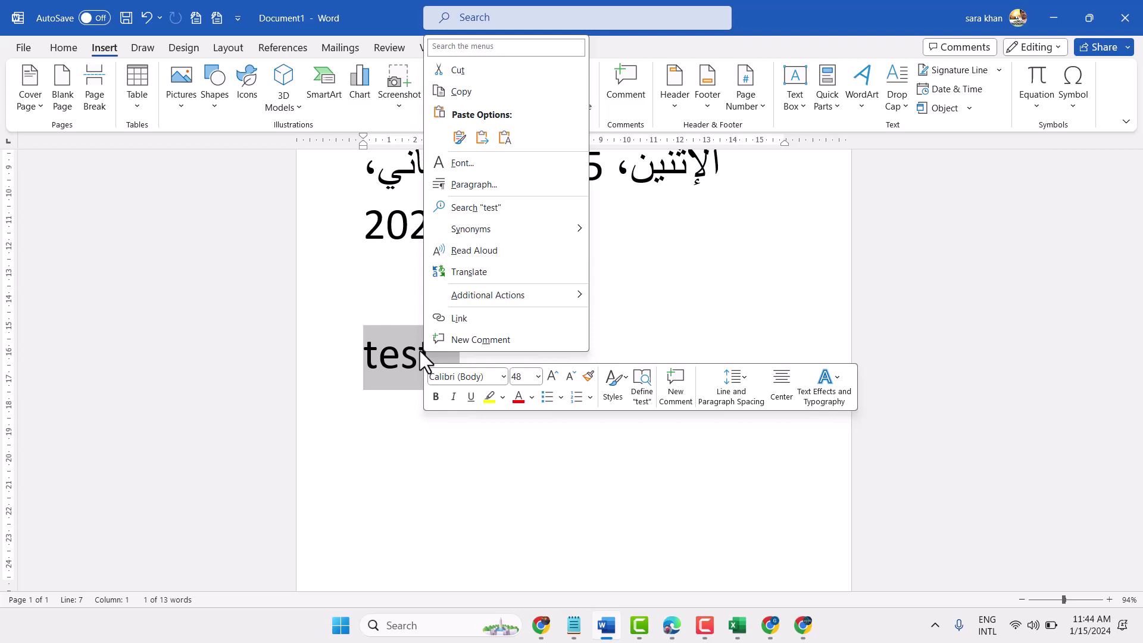
pyautogui.moveTo(578, 307)
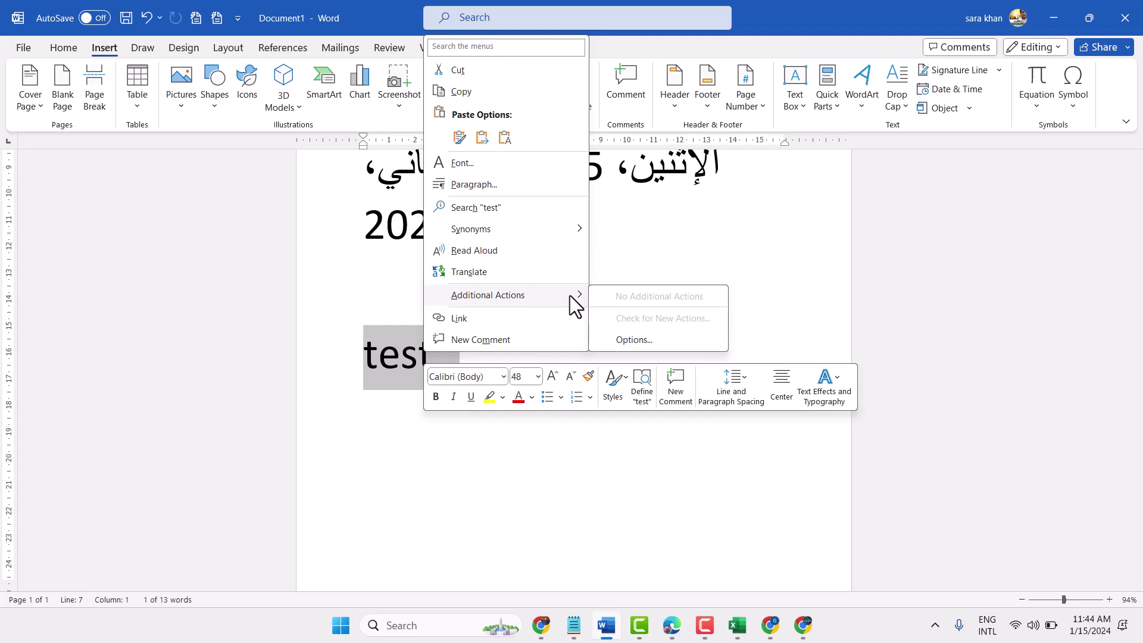
pyautogui.click(483, 501)
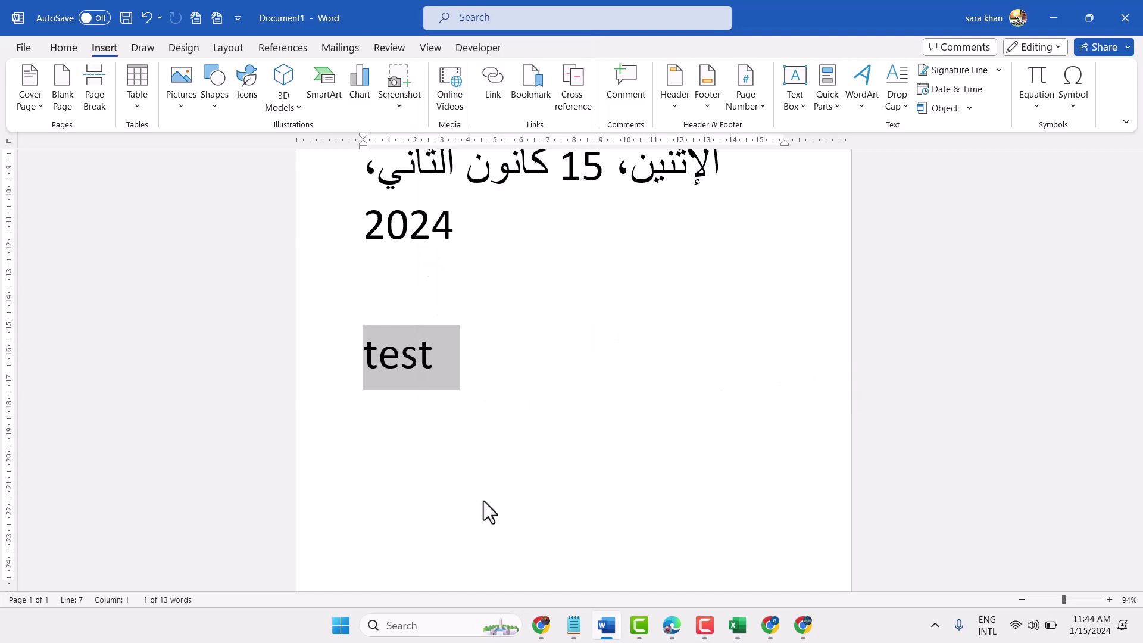